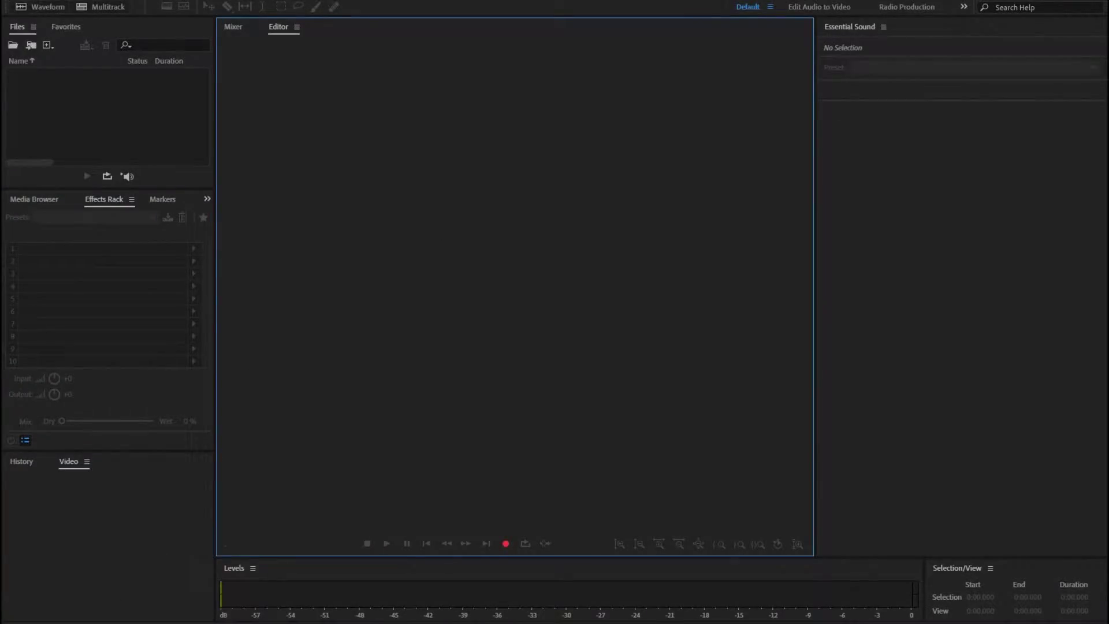
Step: Import DJI_0439.MP4 from the Jan 1st folder and place the playhead near 0:13.9
click(8, 1)
mouse_move(73, 235)
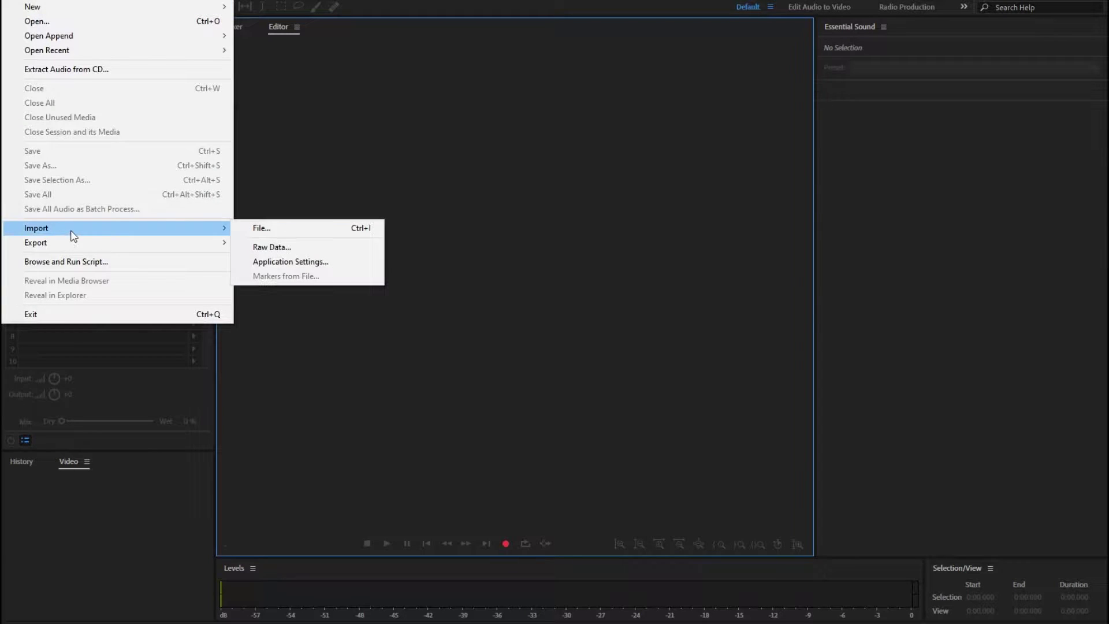
click(267, 228)
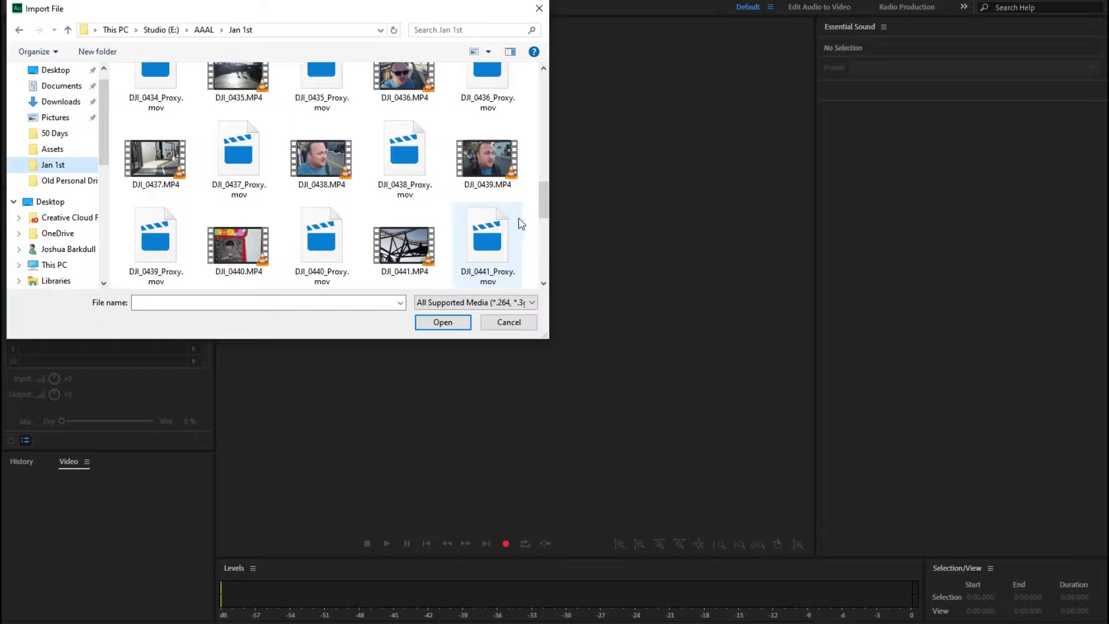
click(498, 158)
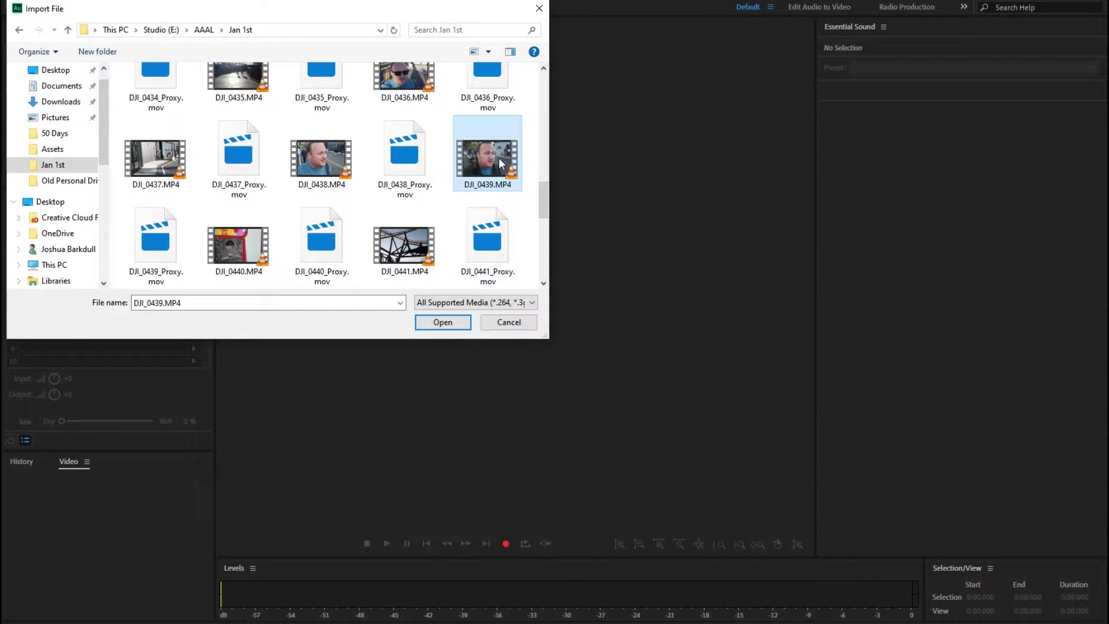
click(450, 322)
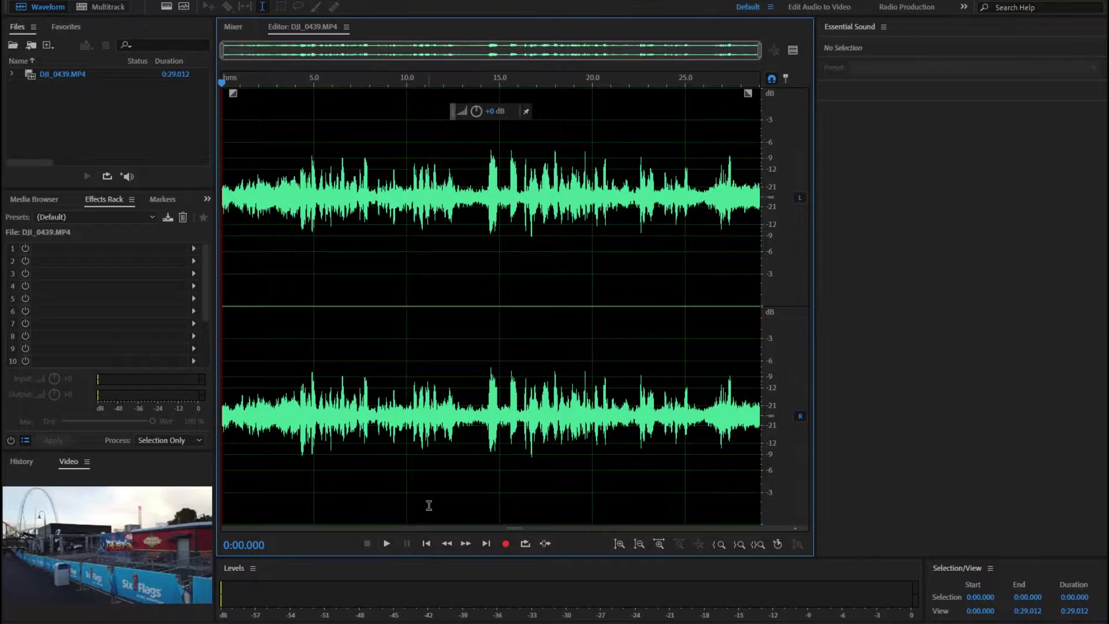
click(479, 506)
Step: Play the clip from 0:13.9 until about 0:23.7 to hear its background song
click(389, 545)
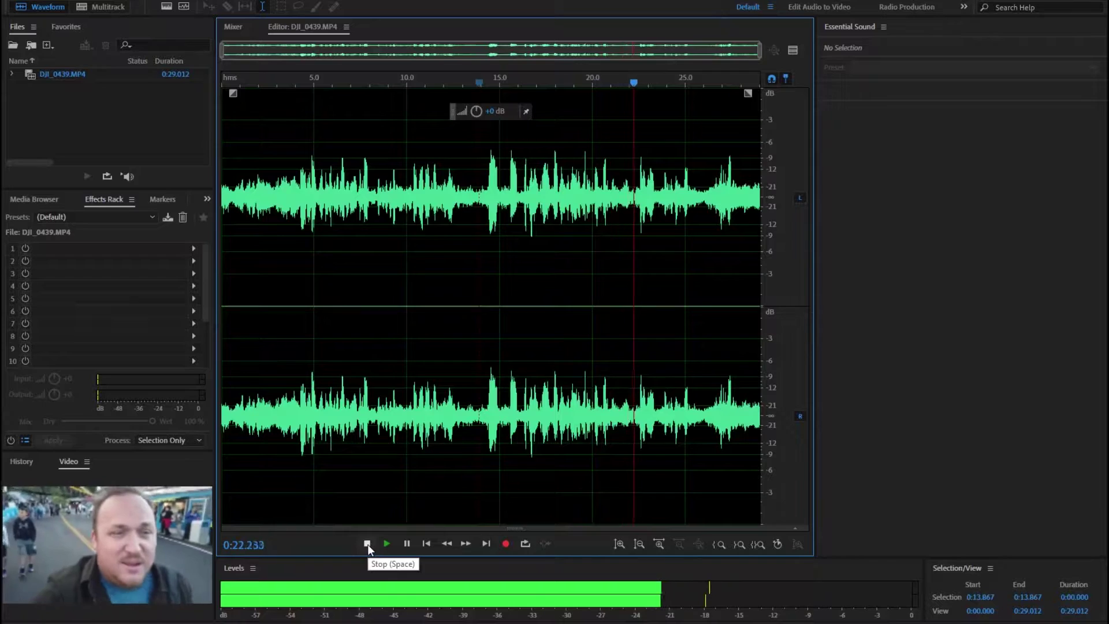
click(368, 545)
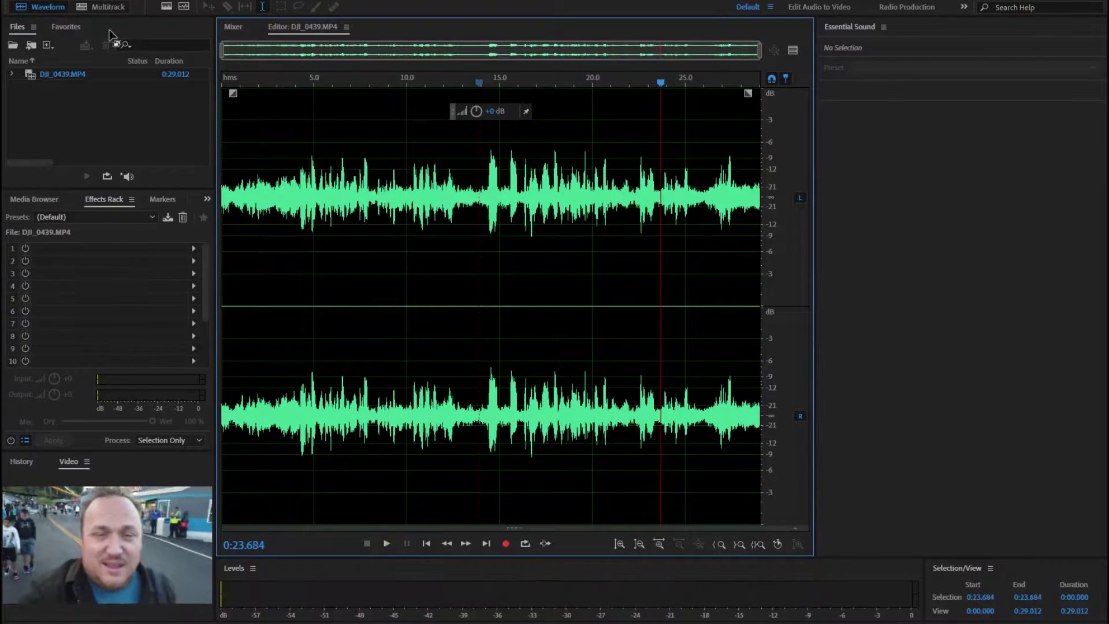
click(9, 2)
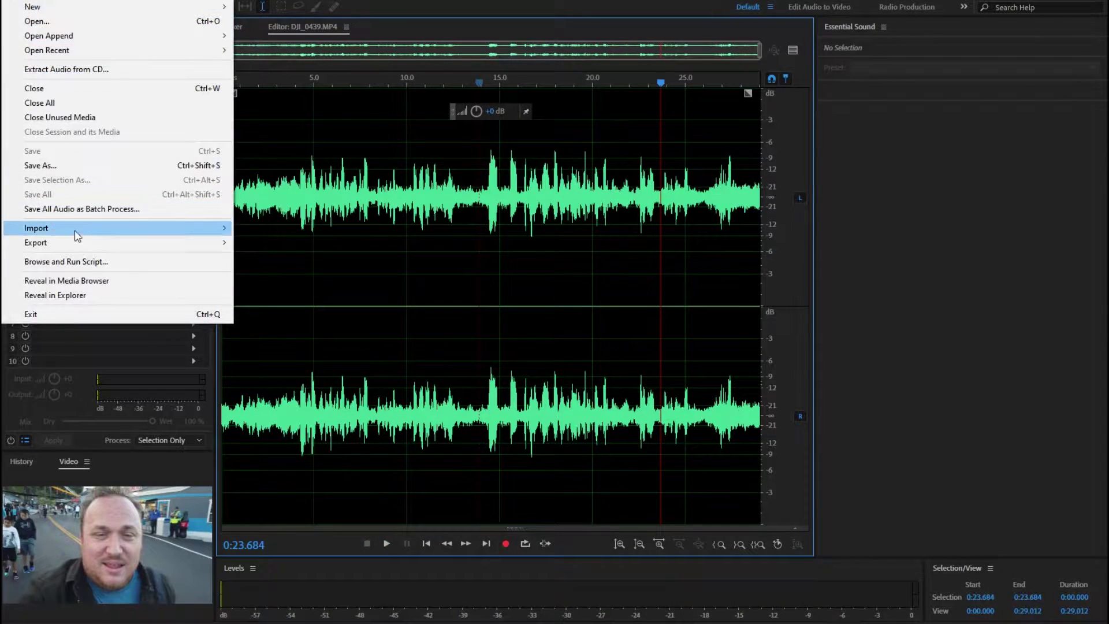
Step: Export the clip's audio as DJI_0439_01.mp3 in MP3 Audio format at 320 Kbps
mouse_move(86, 249)
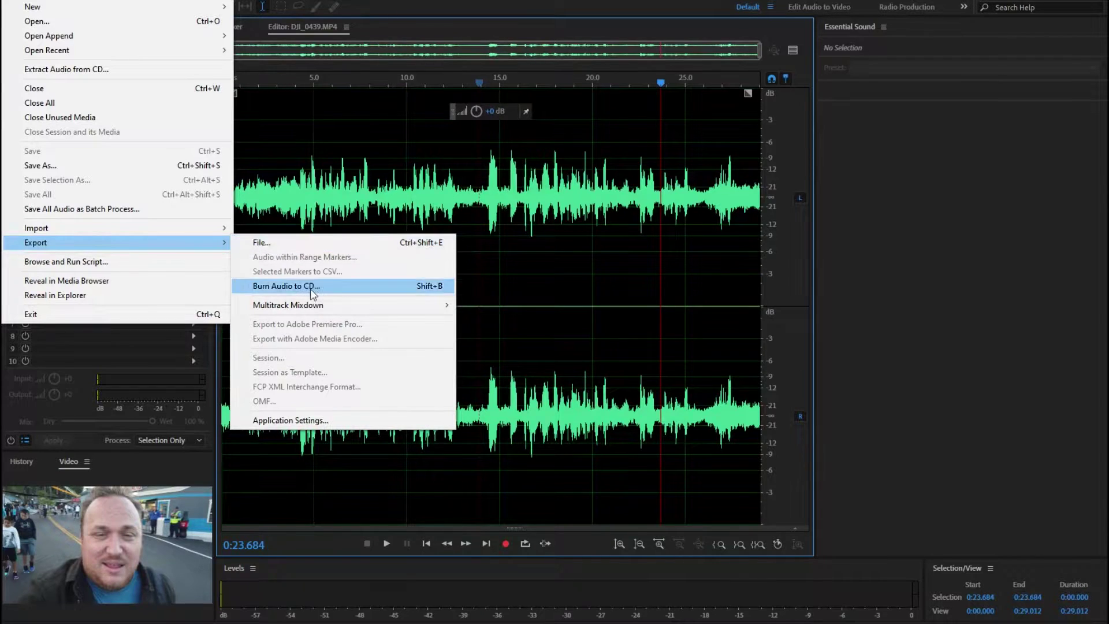
mouse_move(320, 304)
click(315, 245)
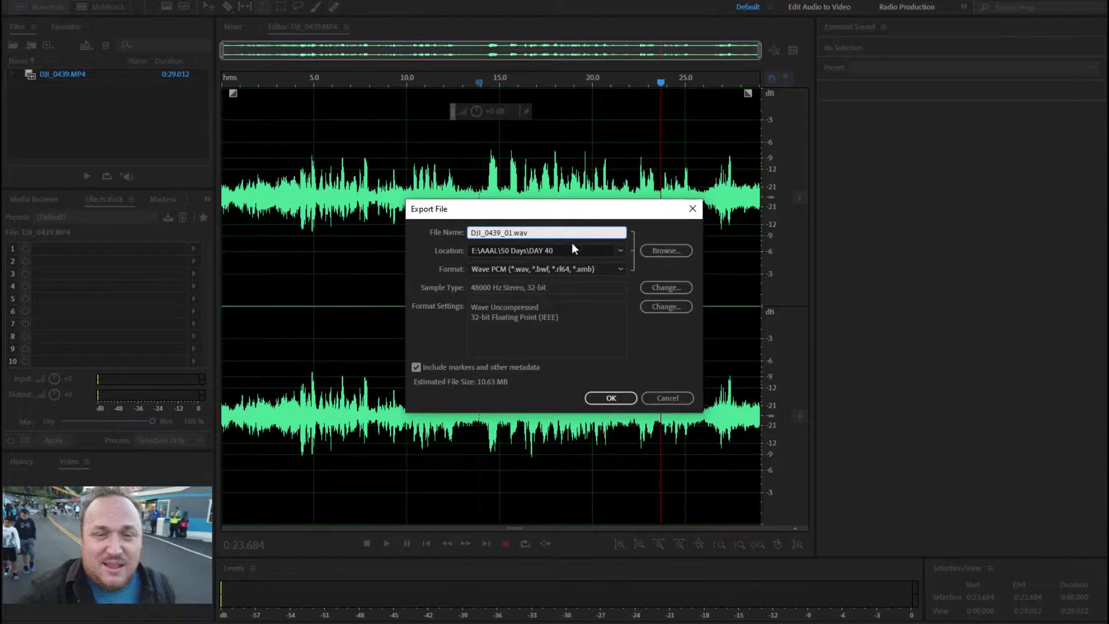
click(624, 269)
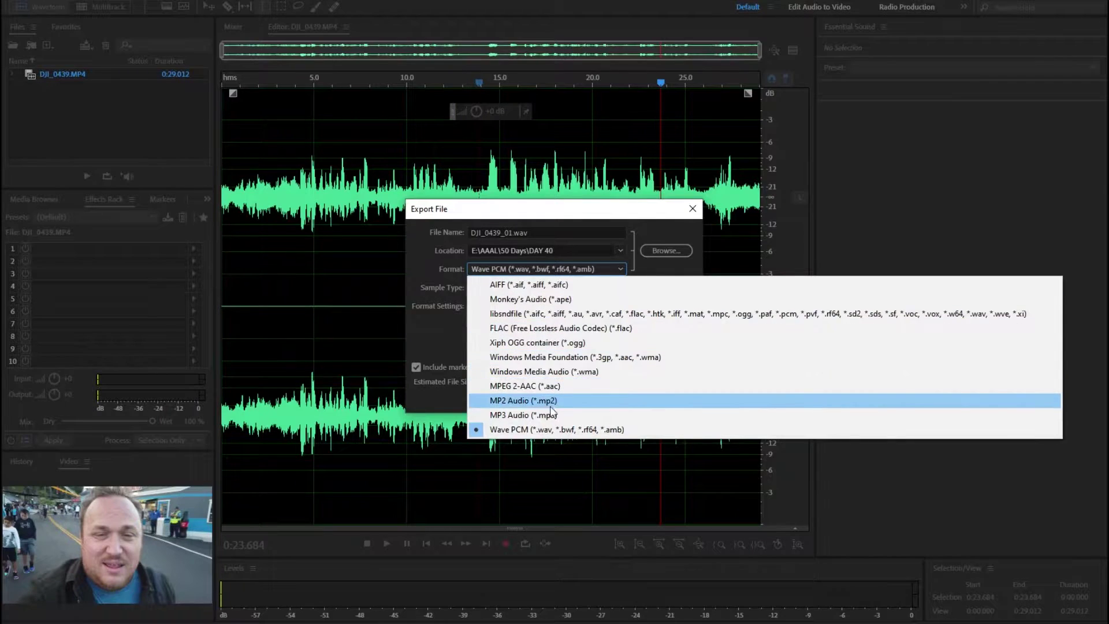
click(553, 413)
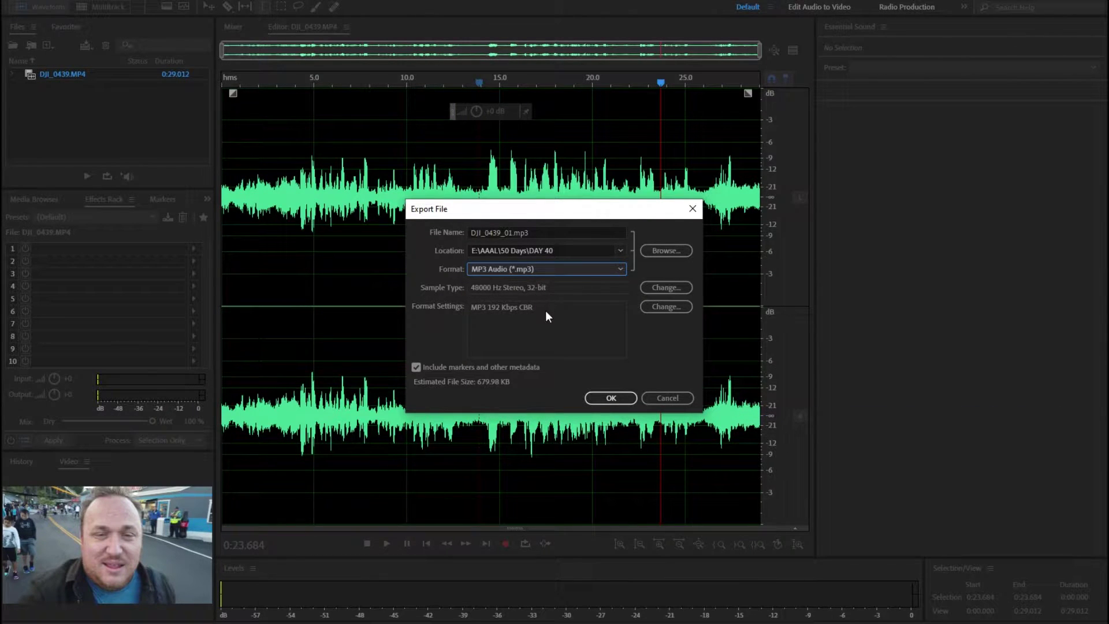
click(647, 305)
click(590, 315)
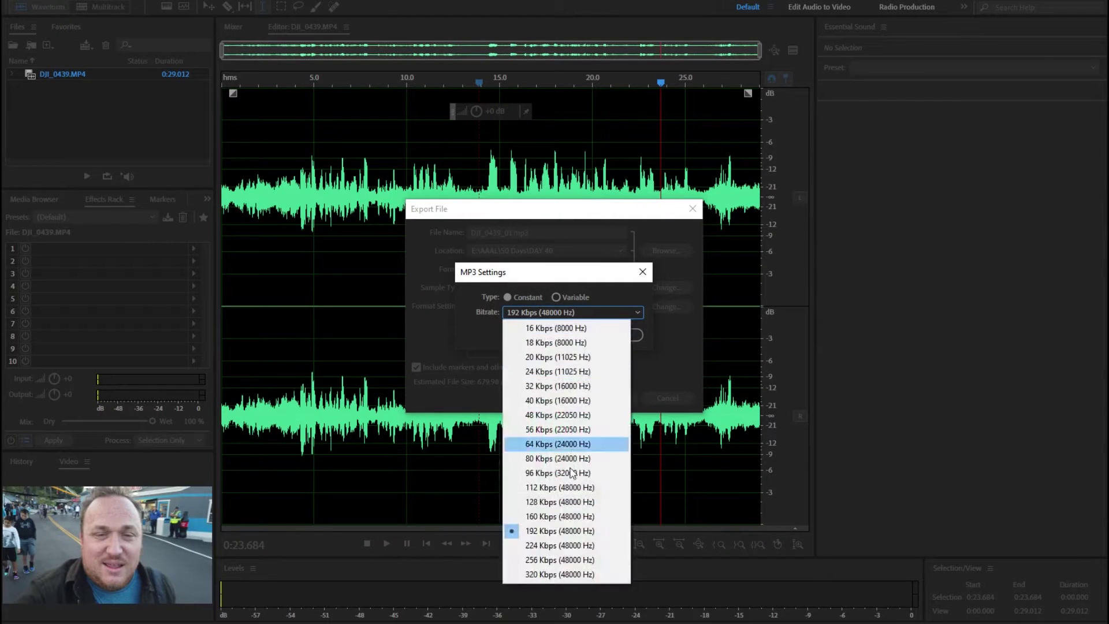
click(564, 573)
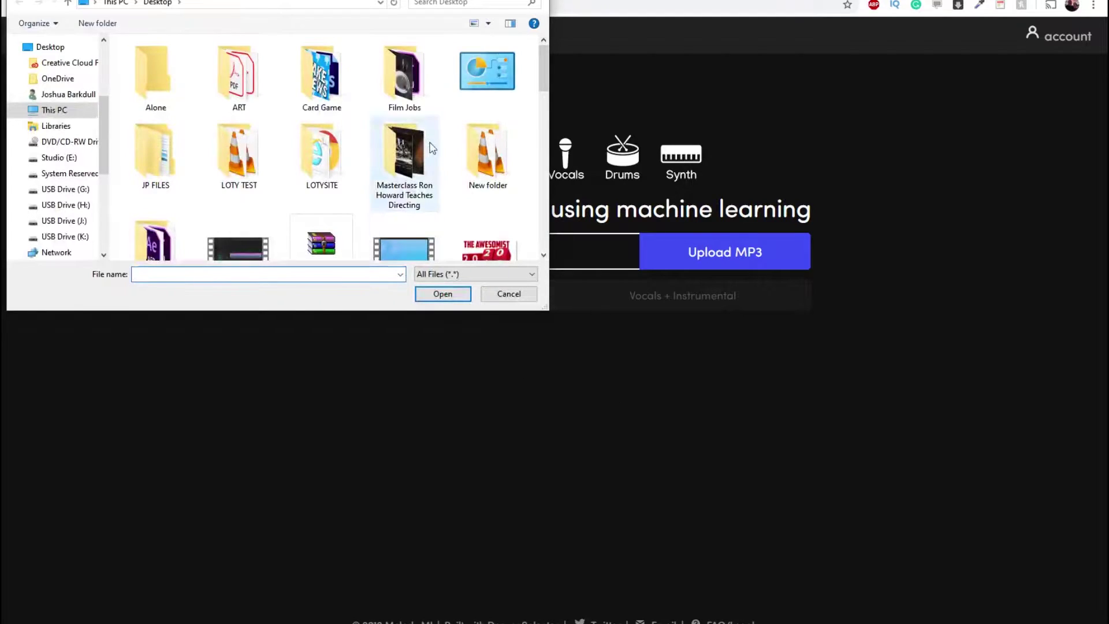
Step: Upload DJI_0439_01.mp3 from the Desktop to Melody ML and download the separated tracks
scroll(439, 168, down, 1)
scroll(454, 179, down, 2)
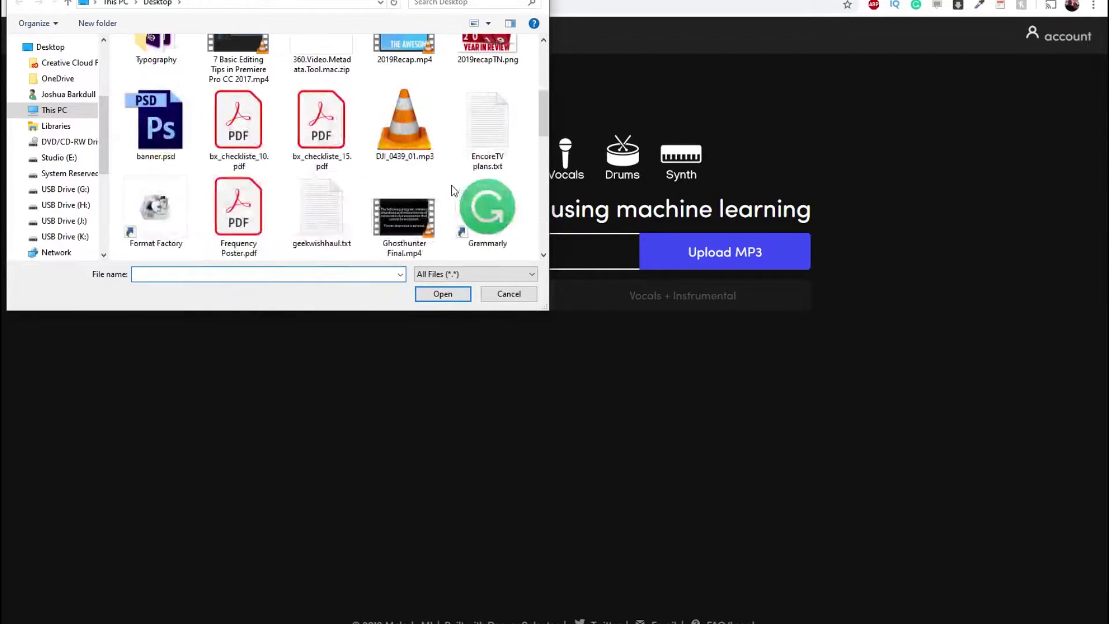
click(421, 157)
click(442, 294)
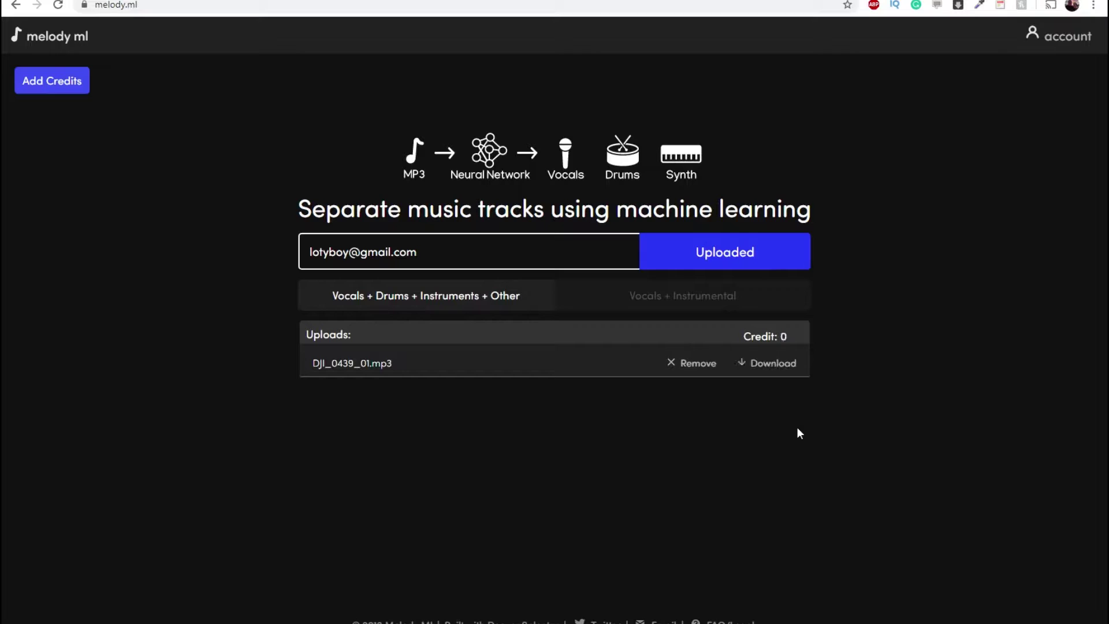
click(771, 377)
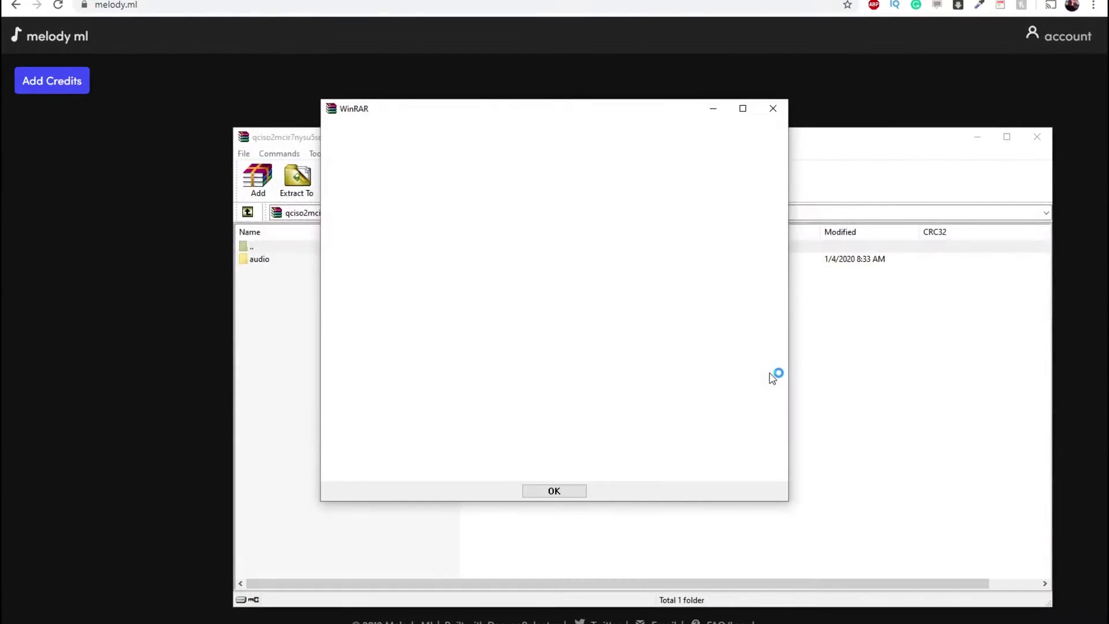
Step: Open the archive's audio folder and extract the bass, drums, other and vocals stems
click(575, 491)
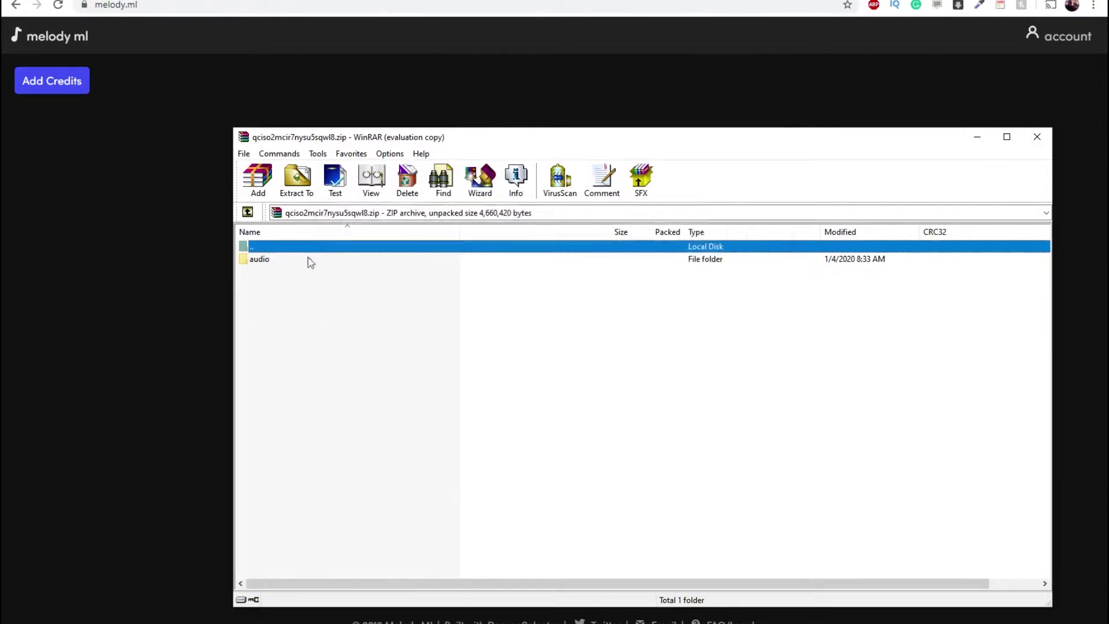
double_click(257, 261)
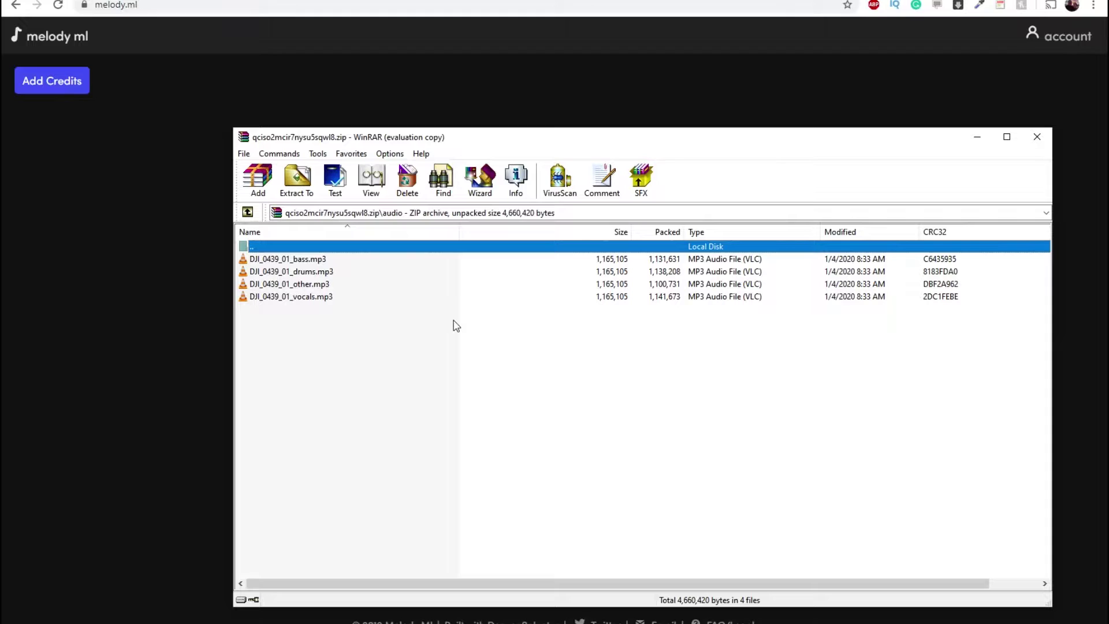
click(297, 179)
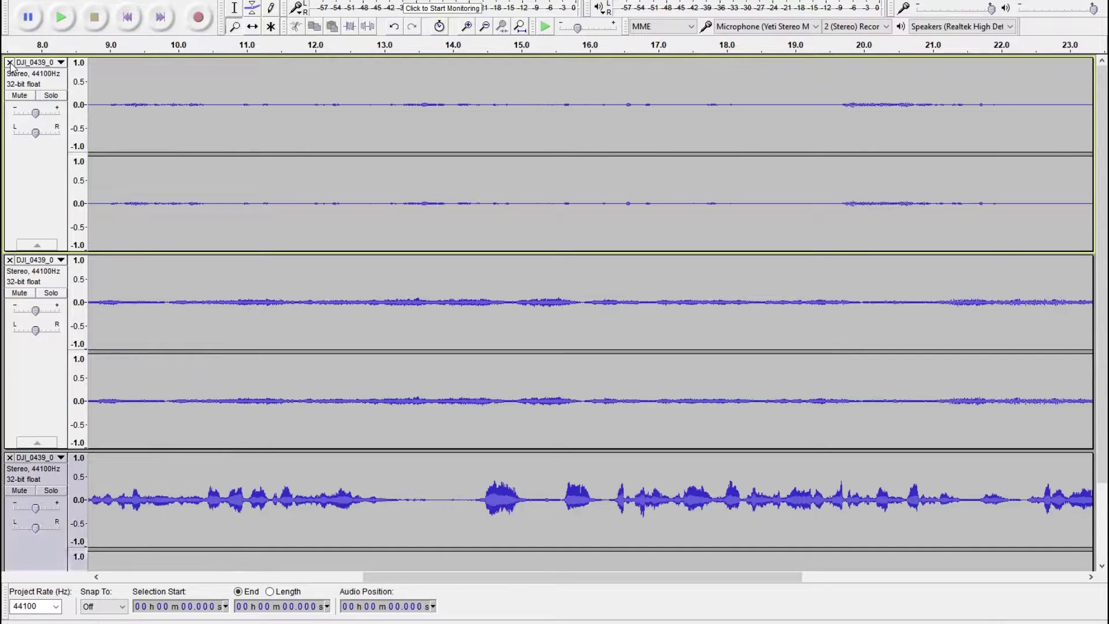
Step: Solo the first stem track in Audacity and play the project from the start
click(50, 96)
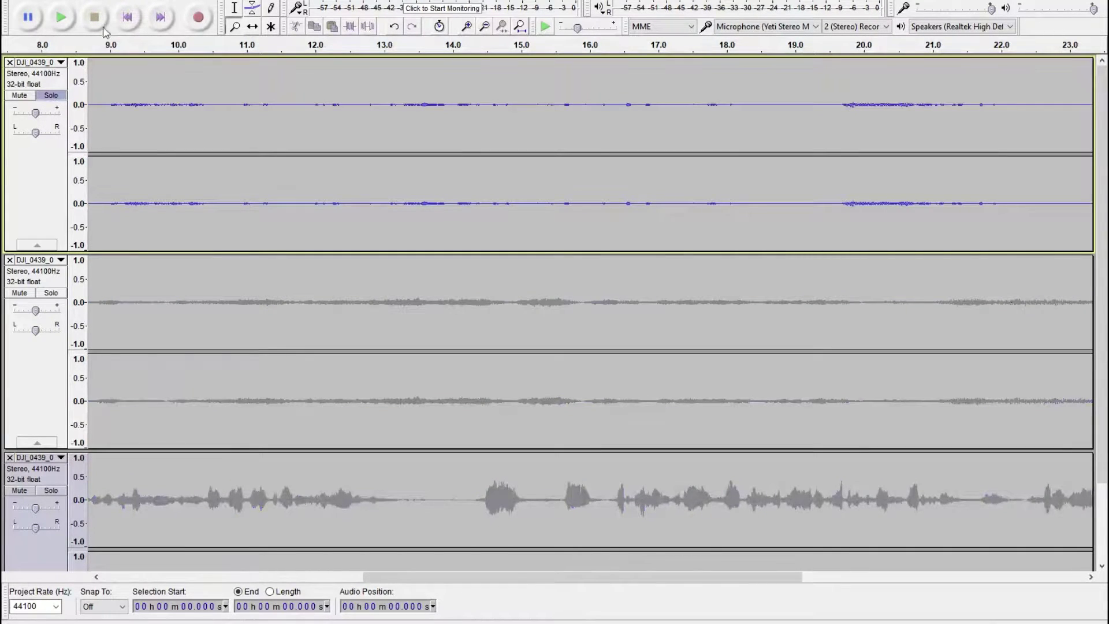
click(63, 24)
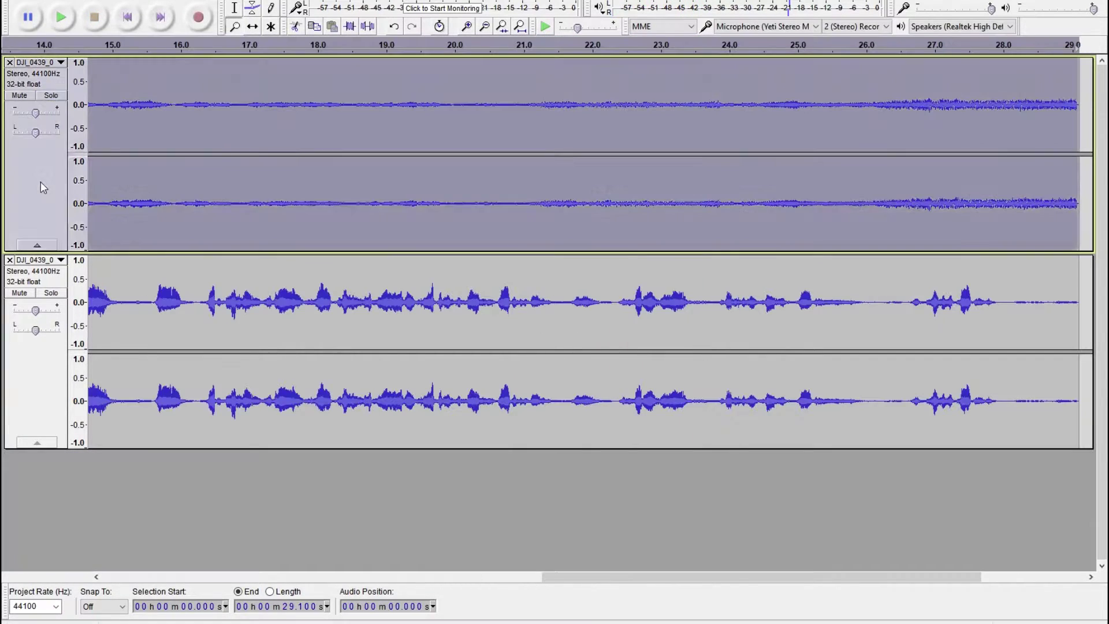
click(51, 96)
Step: Play the soloed stem, stop playback, then select the vocals track
click(62, 21)
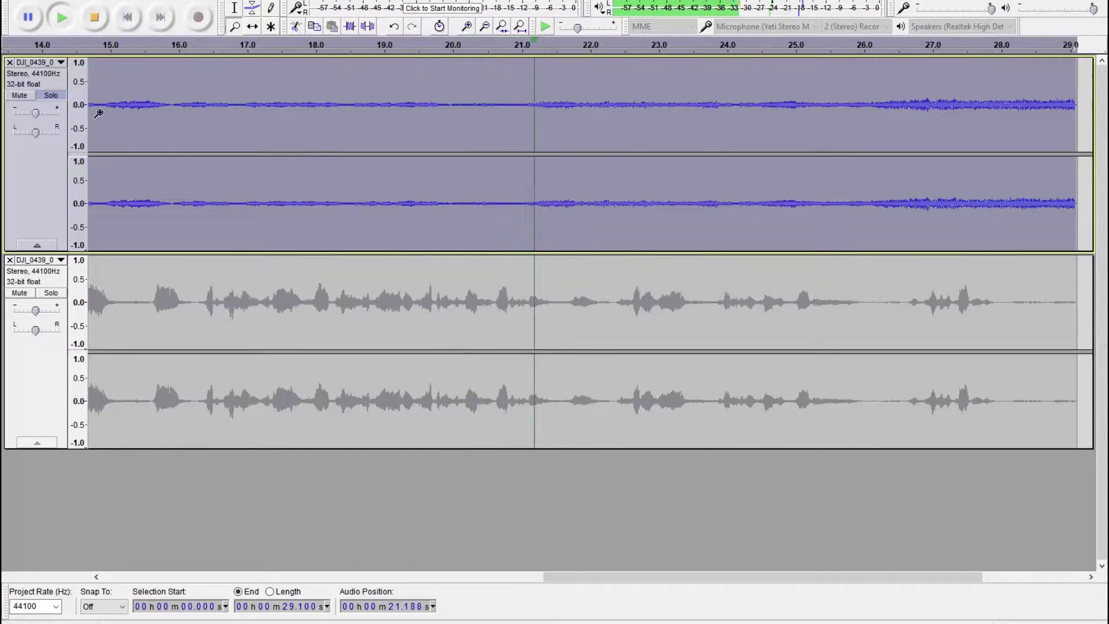
click(97, 22)
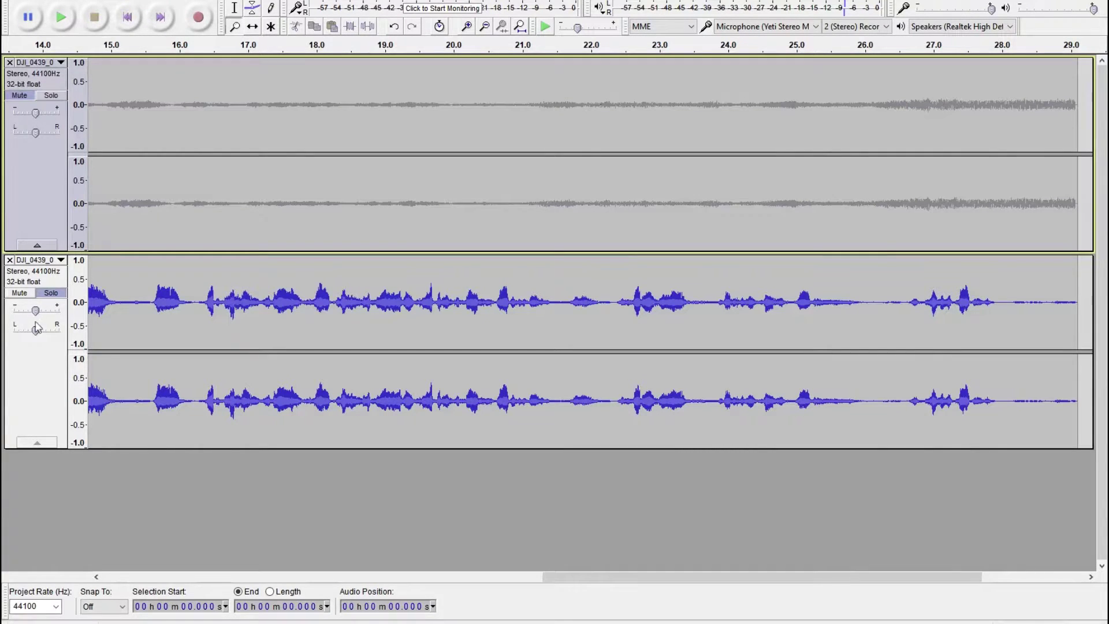
click(33, 368)
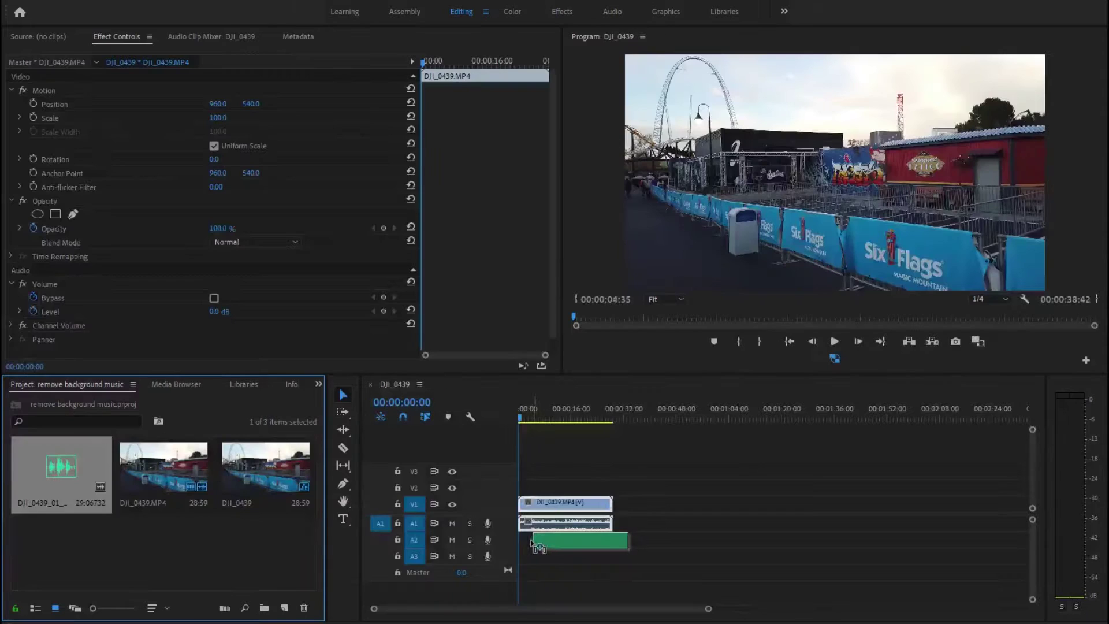
Step: Place the vocals clip on A2 under the video and razor-cut the clips at 00:00:04:12
drag(516, 540, 520, 541)
key(backslash)
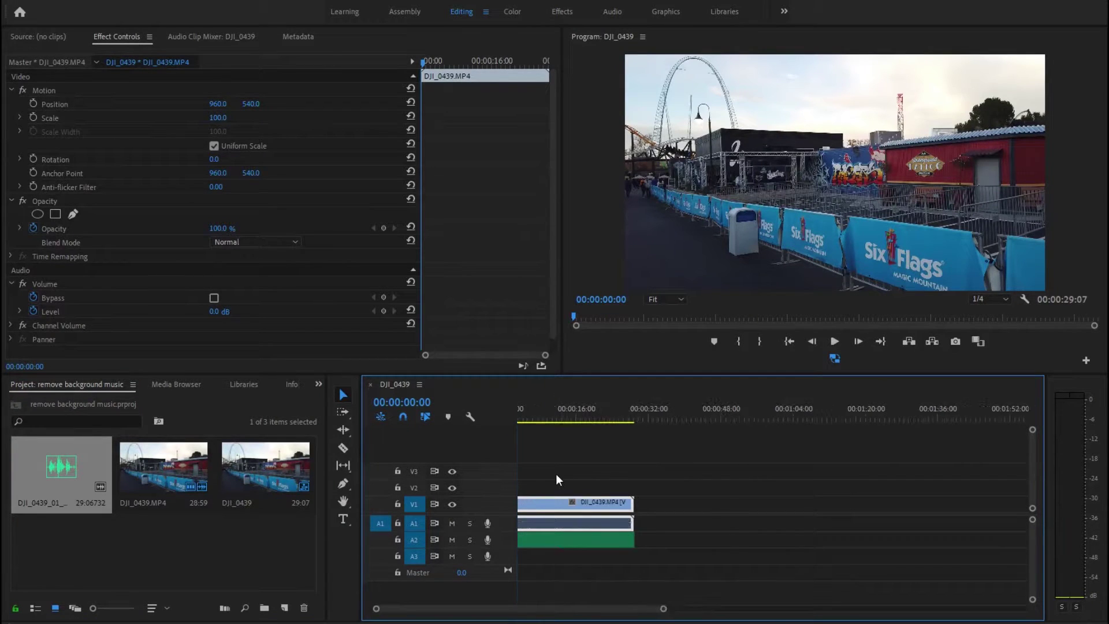
scroll(612, 505, up, 5)
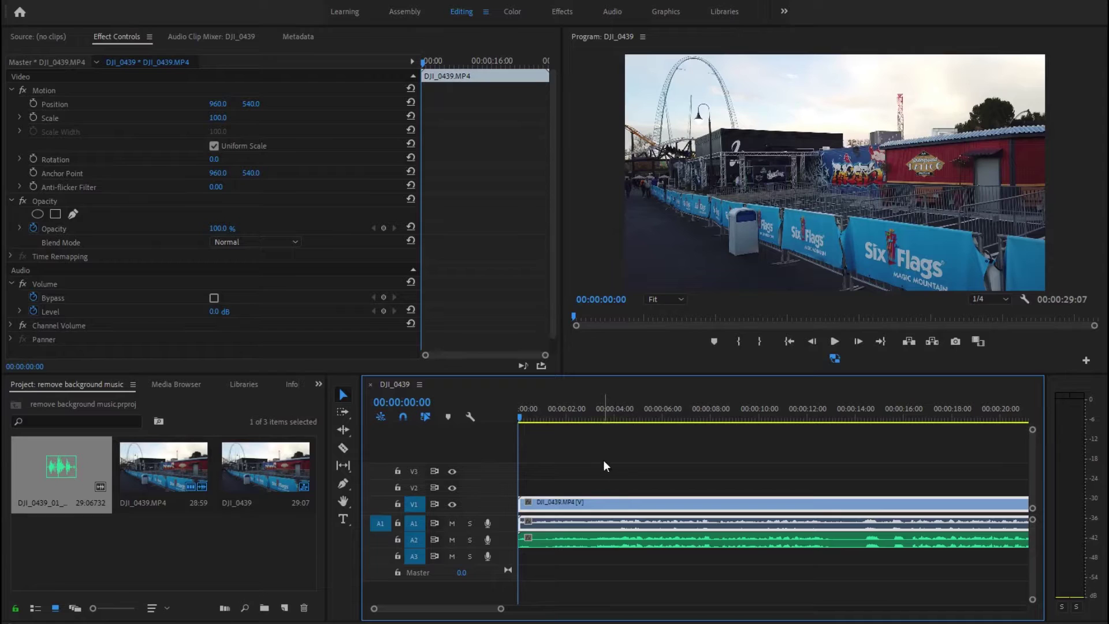
scroll(622, 529, up, 1)
key(backslash)
drag(520, 420, 591, 417)
key(c)
click(593, 523)
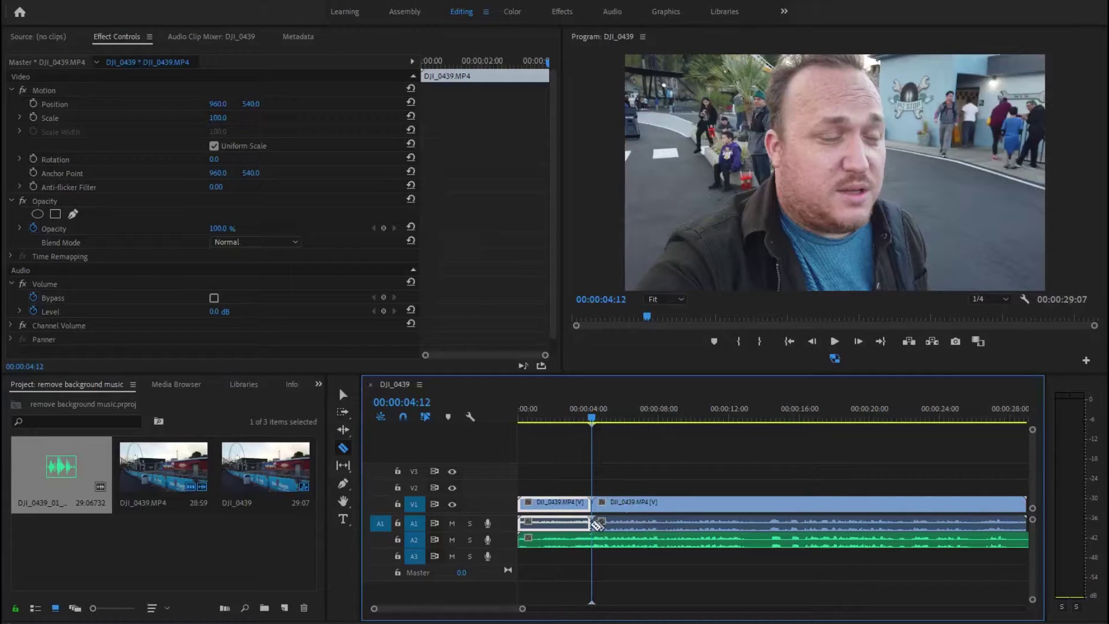
key(v)
Step: Unlink the first video clip and delete the opening A1 and A2 audio segments
right_click(565, 524)
click(595, 203)
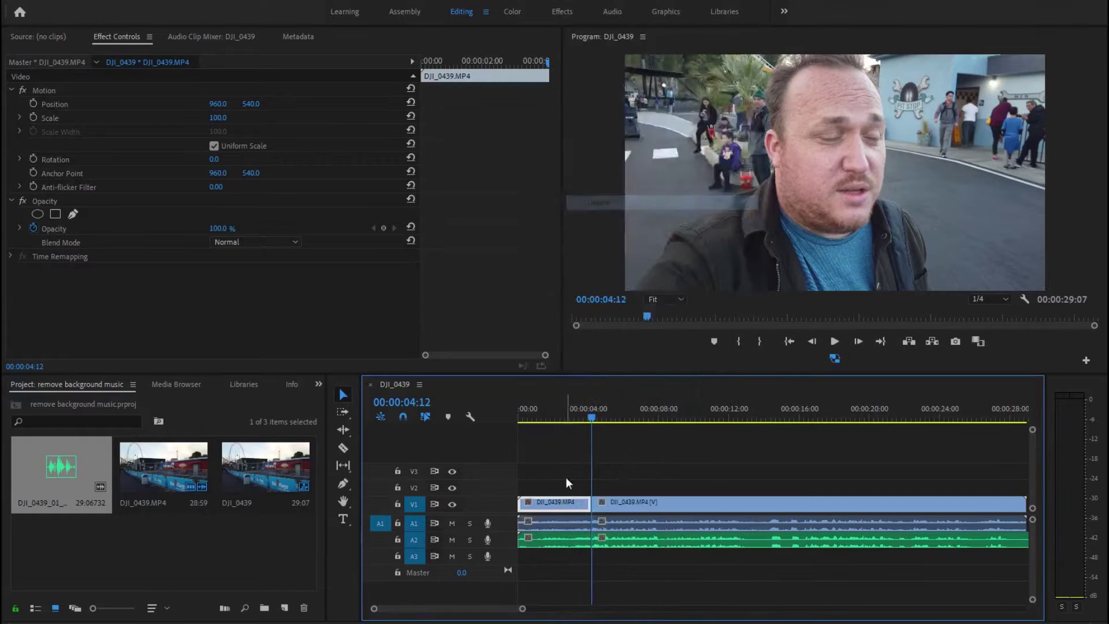
click(572, 520)
key(Delete)
right_click(567, 540)
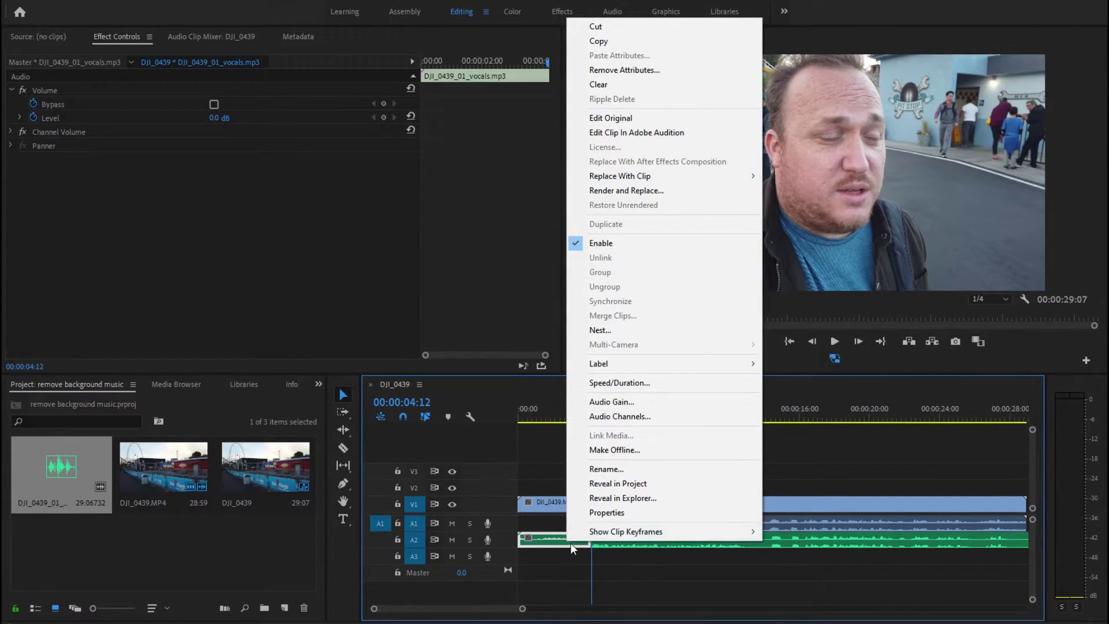
click(560, 541)
key(Delete)
Step: Mute the original camera audio on A1 and play the sequence from the start
click(452, 523)
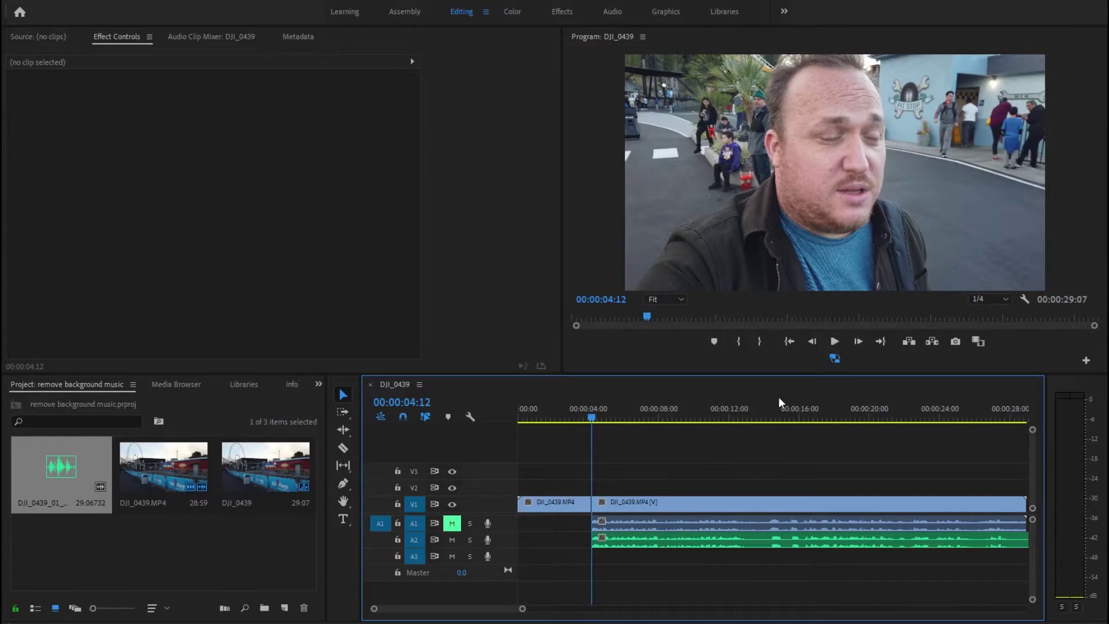
click(789, 341)
click(835, 341)
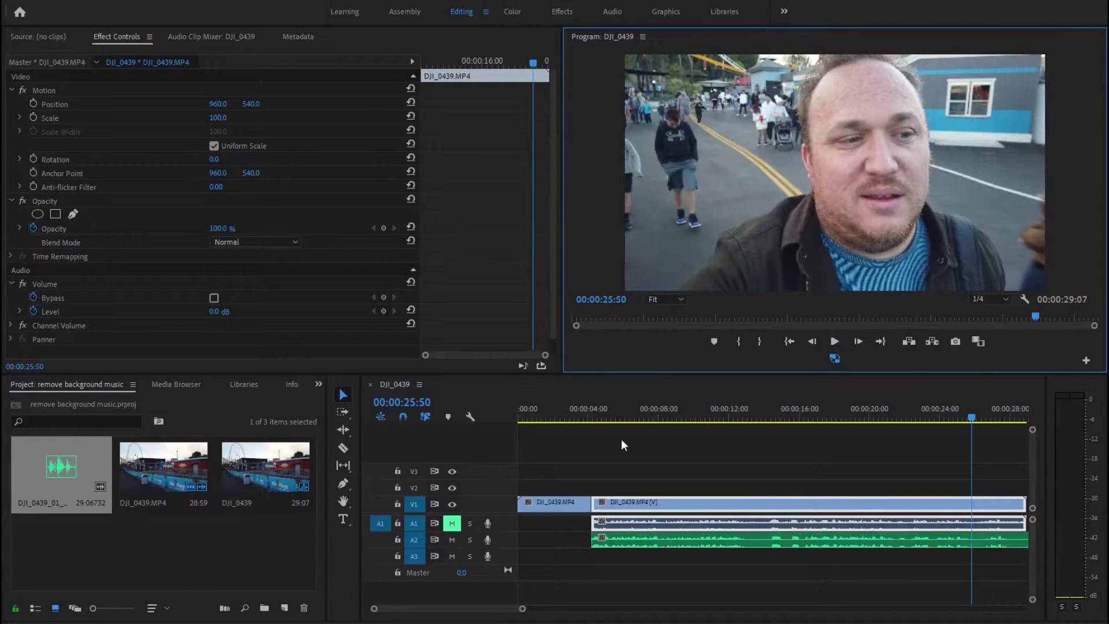
Step: Unmute A1, mute the vocals track A2, and review from 00:00:04:34
click(452, 523)
click(452, 540)
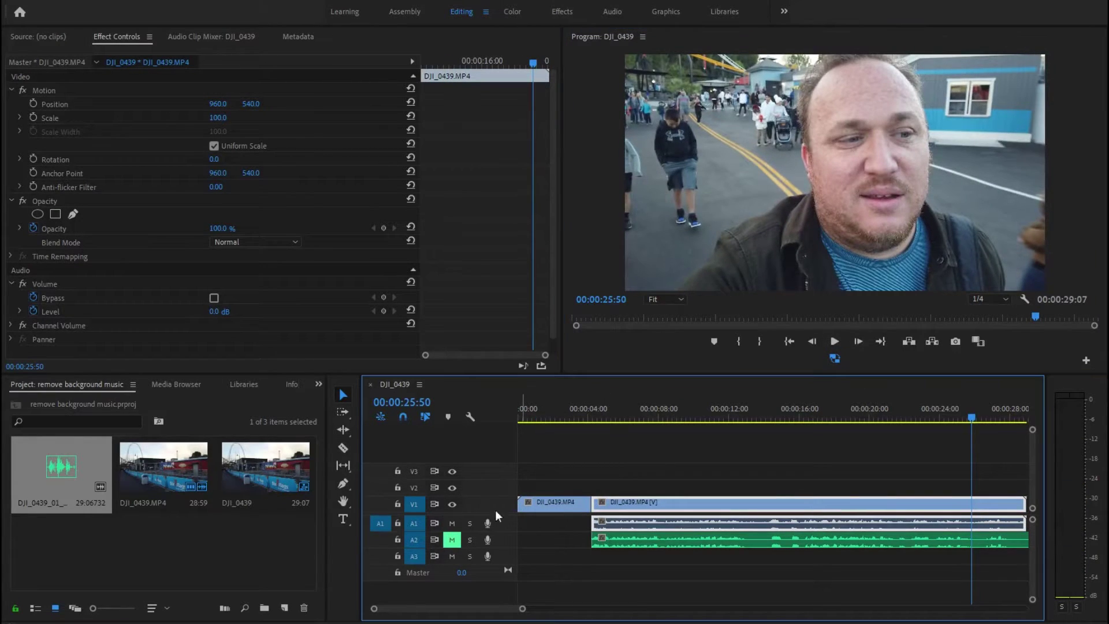
click(598, 417)
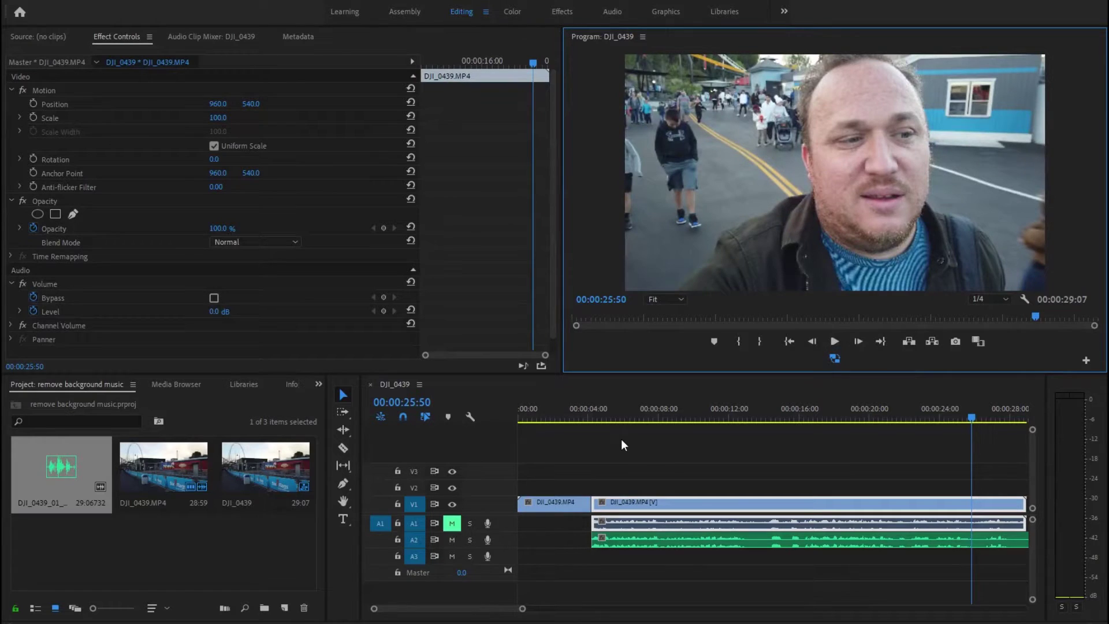
click(452, 539)
click(452, 522)
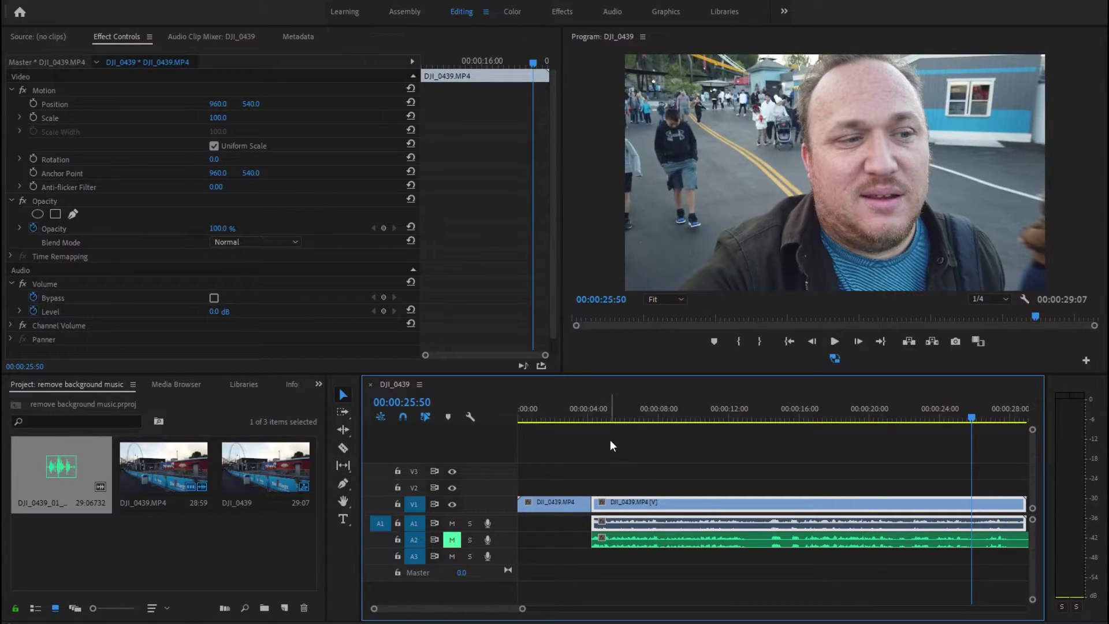
click(598, 417)
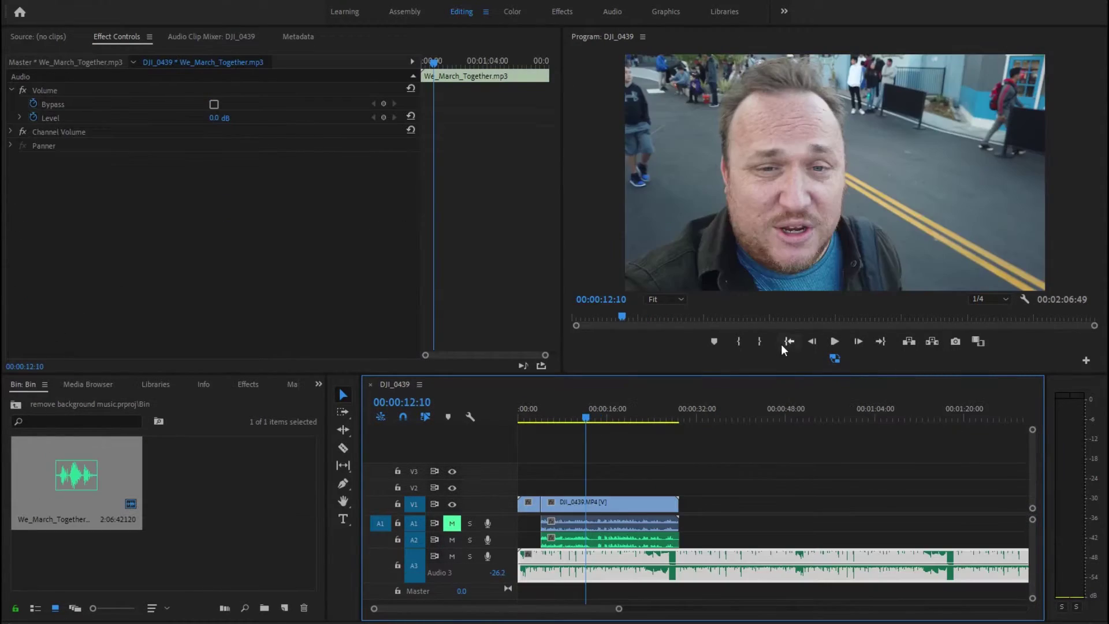
Step: Play the sequence from the start with the music track, then stop and restore the normal layout
click(790, 342)
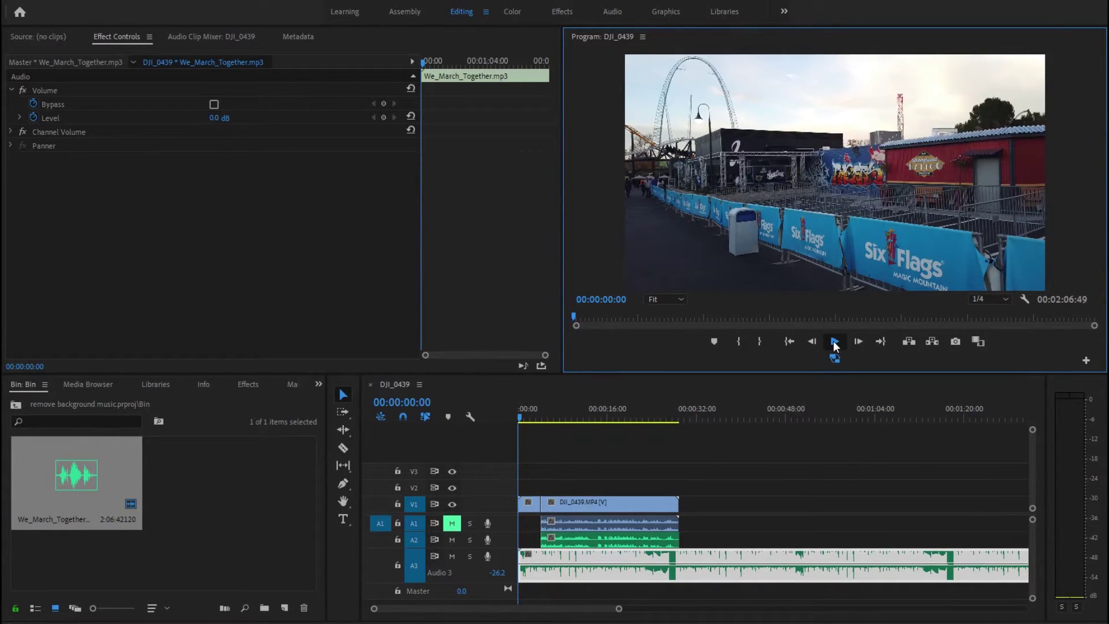
click(834, 342)
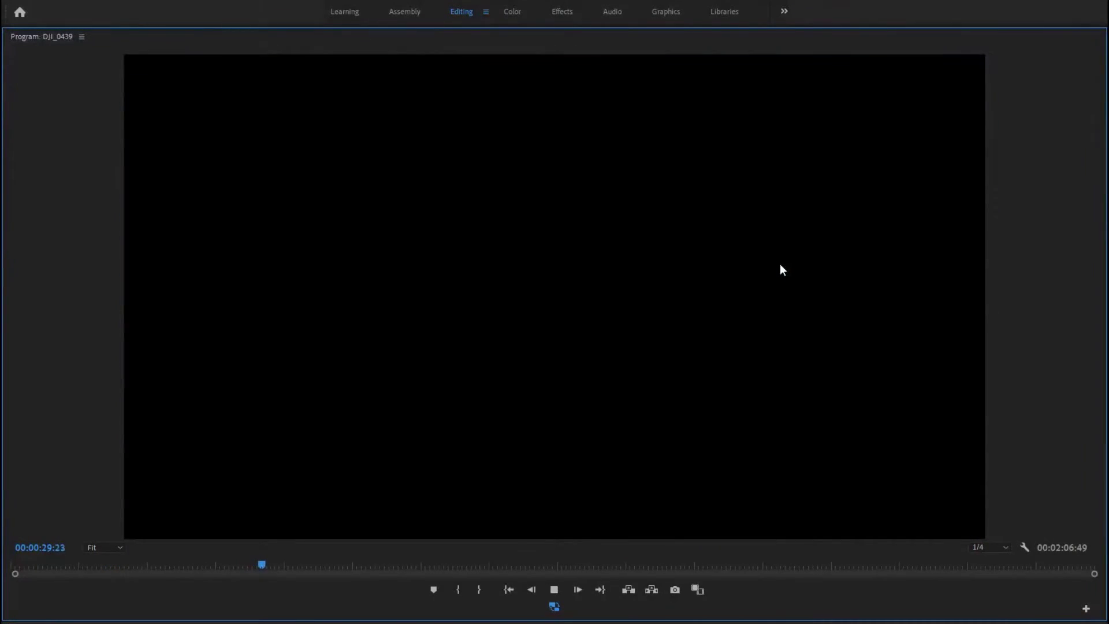
key(grave)
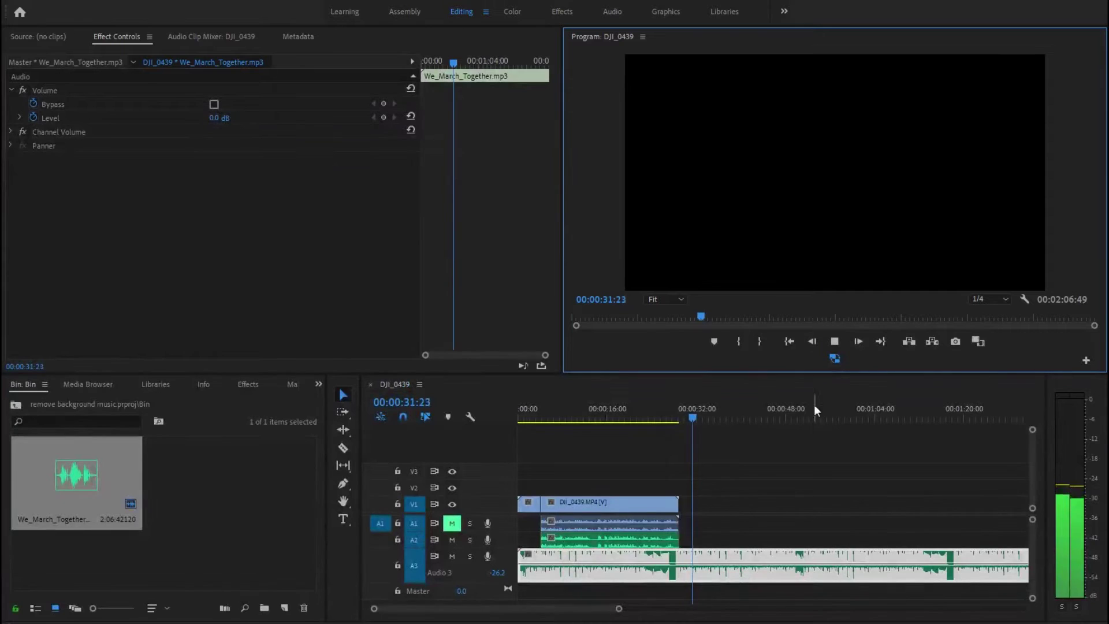
key(space)
Step: With A2 muted and A1 unmuted, replay from the start in a maximized Program monitor
click(452, 540)
click(452, 522)
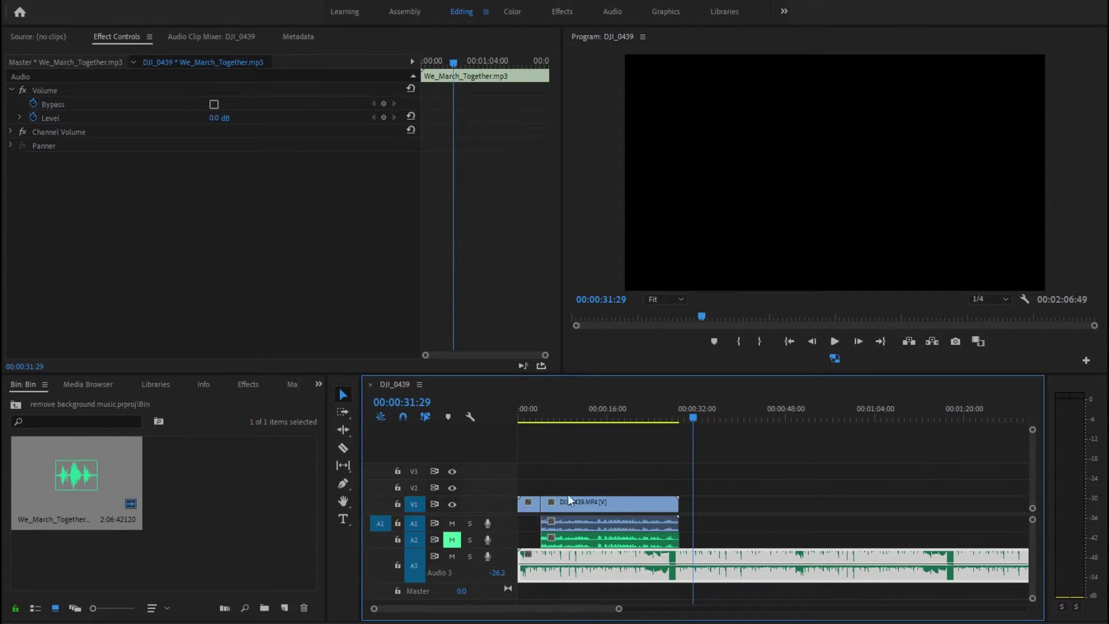
click(551, 411)
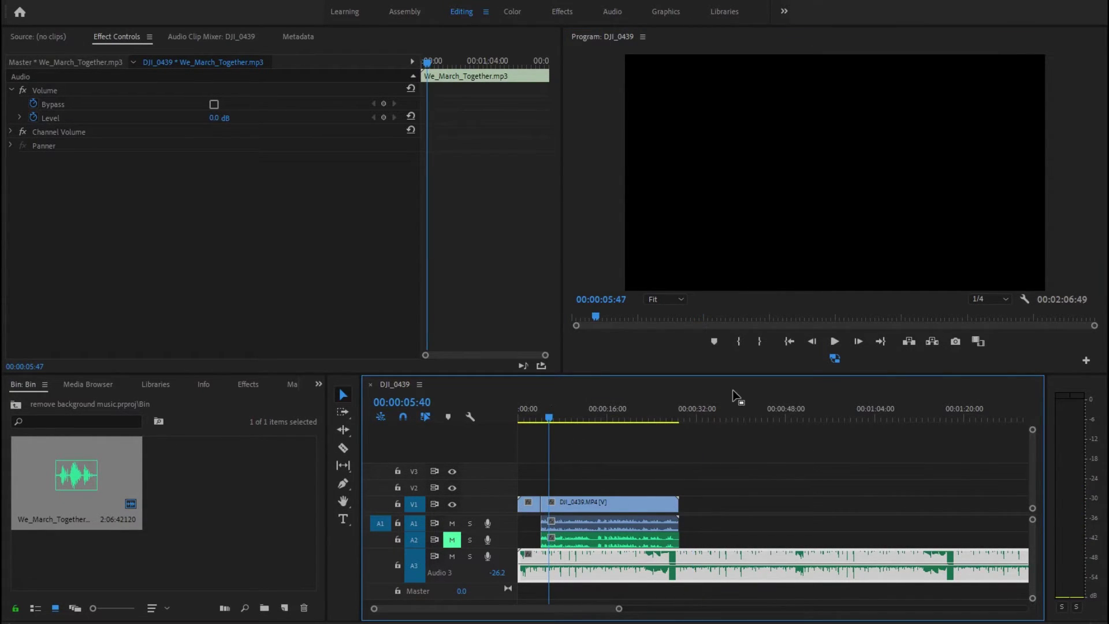
key(Home)
key(space)
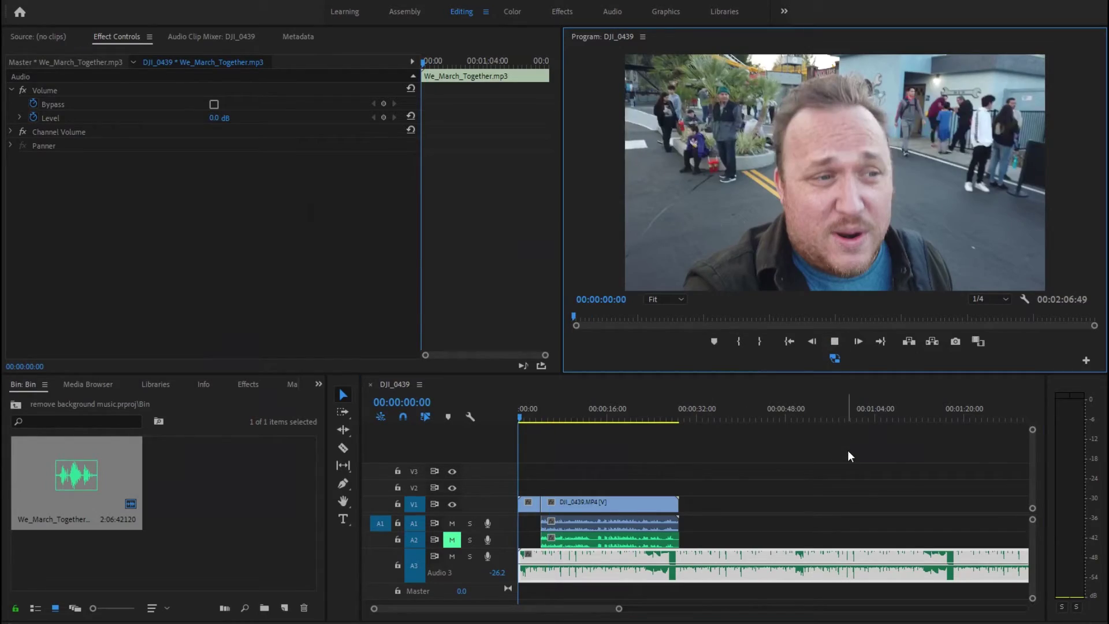
key(grave)
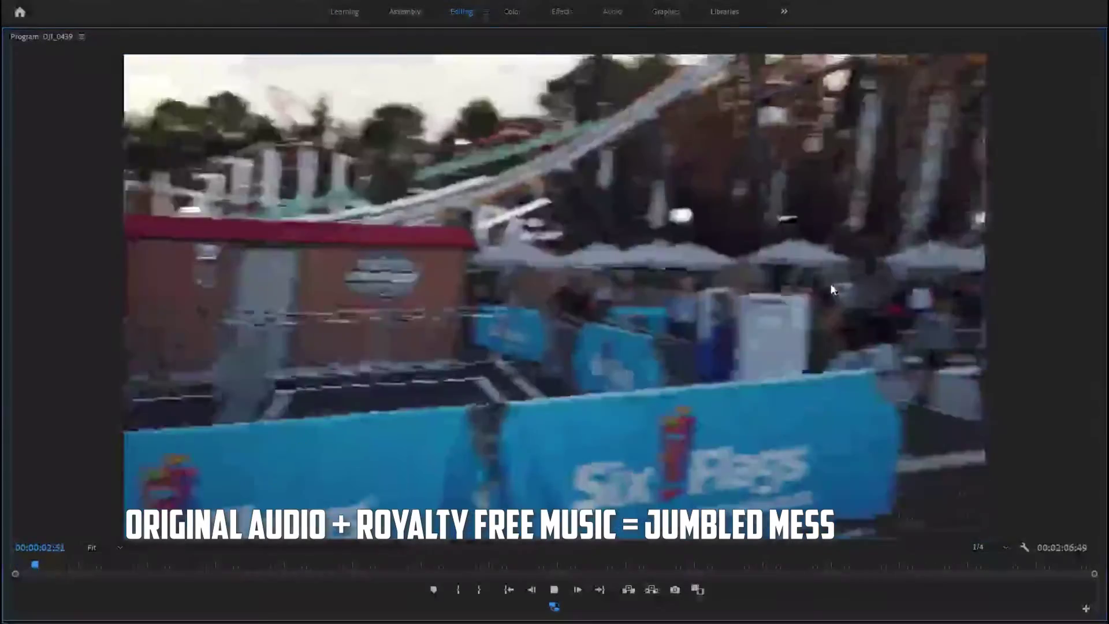